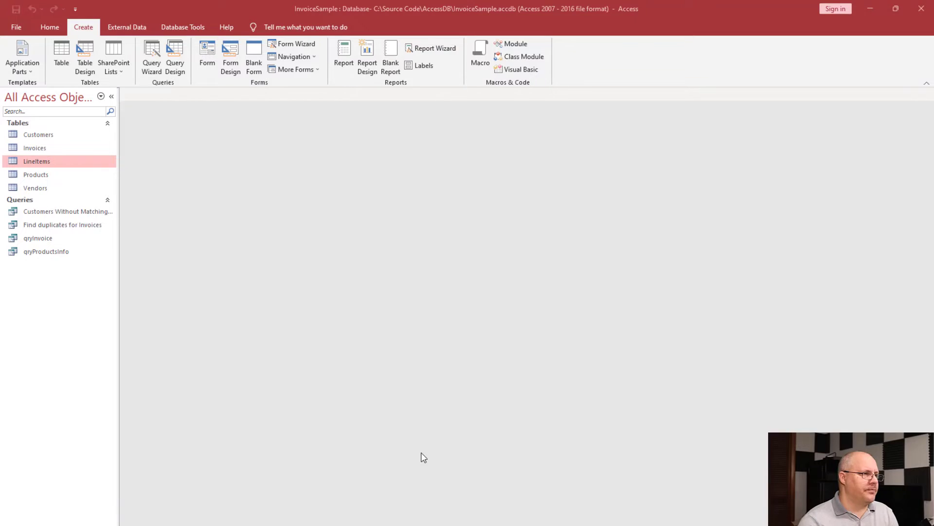
# - Open the LineItems table to see its three rows, each with LinePrice $0.00
pyautogui.doubleClick(36, 164)
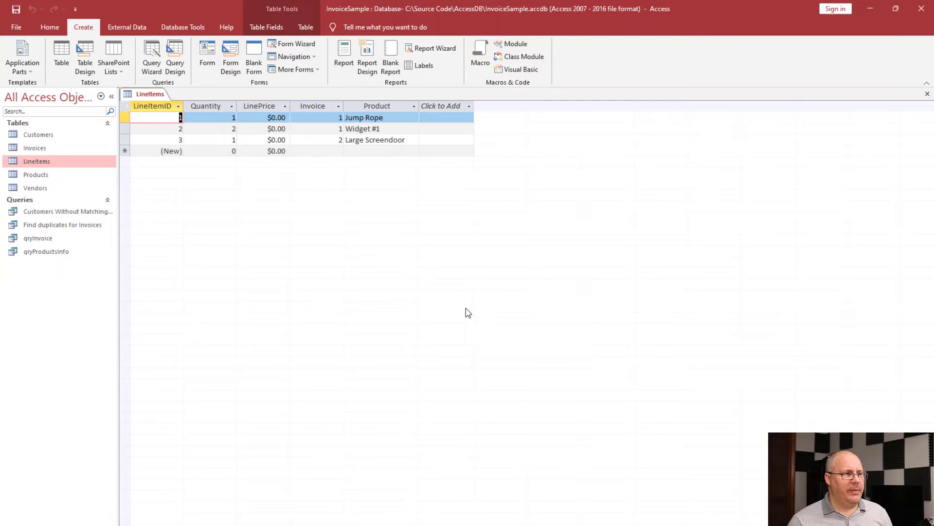
# - Close LineItems and start a new query design with the LineItems and Products tables
pyautogui.click(927, 94)
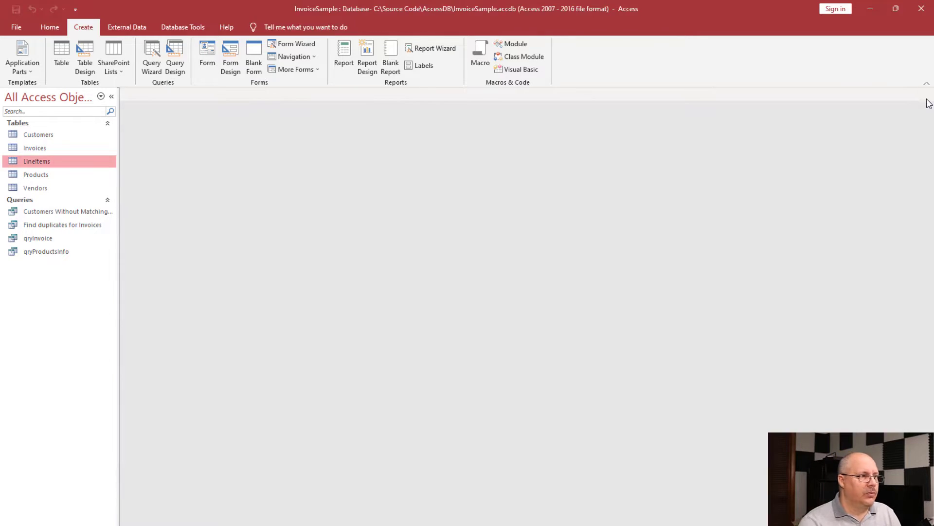
pyautogui.click(179, 53)
pyautogui.moveTo(438, 284); pyautogui.dragTo(470, 156)
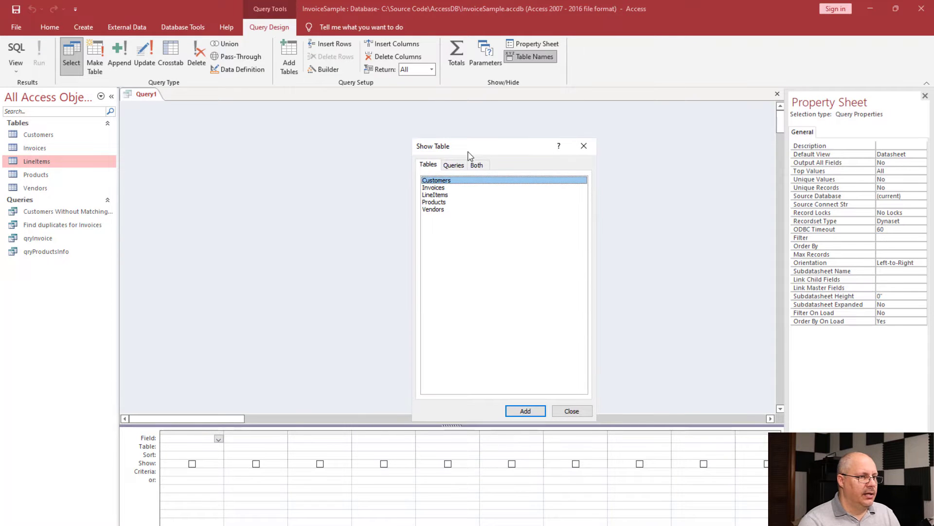
pyautogui.doubleClick(445, 194)
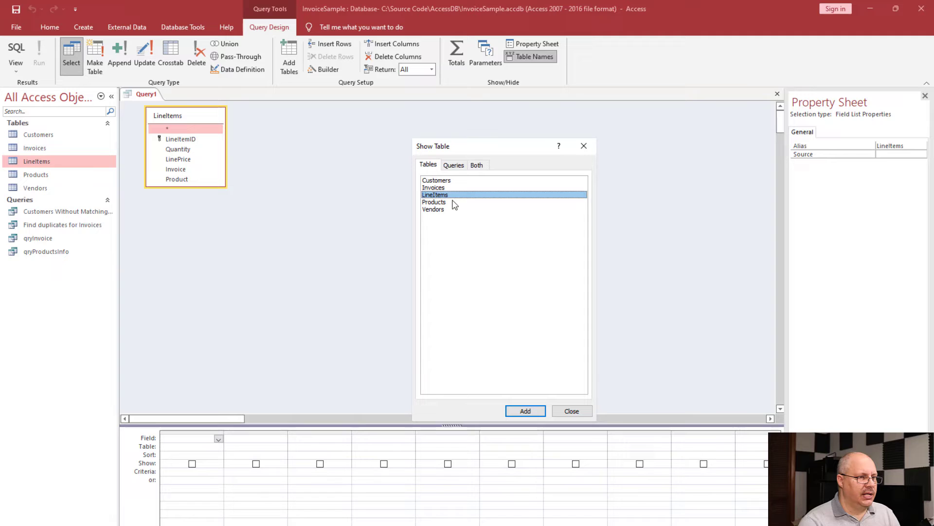
pyautogui.doubleClick(452, 203)
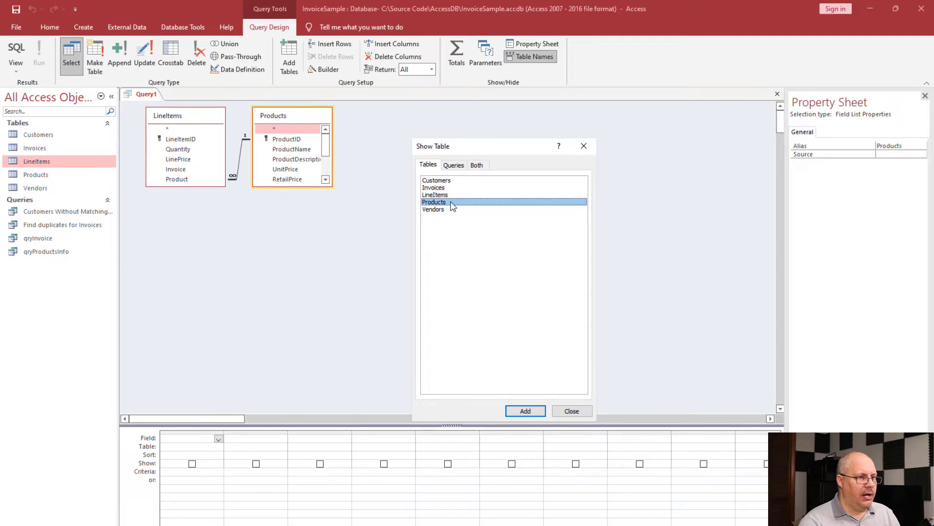
pyautogui.click(572, 411)
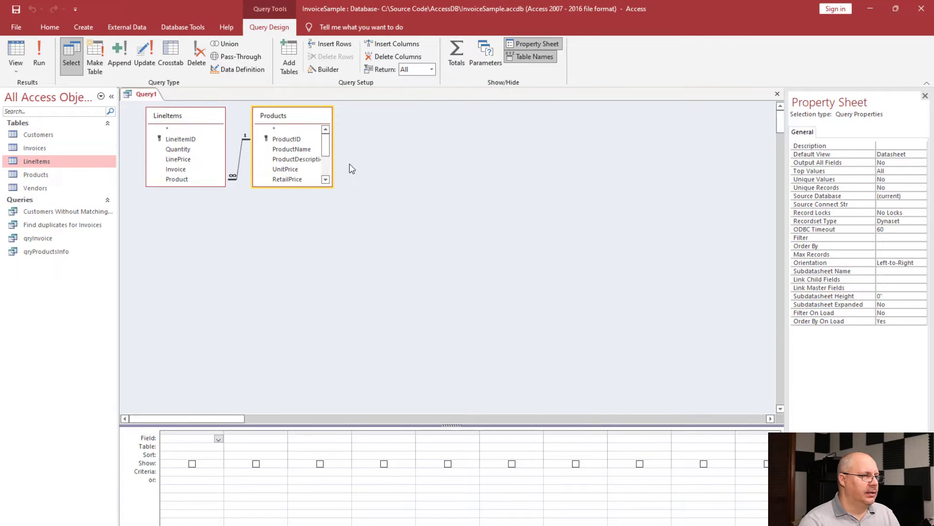
# - Add Products' ProductName and RetailPrice plus LineItems' Quantity and LinePrice to the grid
pyautogui.click(308, 153)
pyautogui.doubleClick(309, 150)
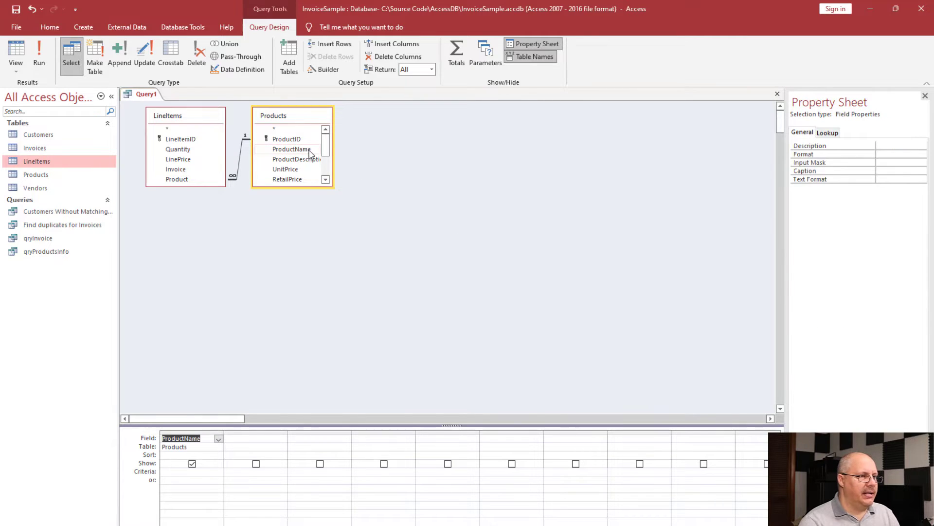
pyautogui.moveTo(325, 141); pyautogui.dragTo(326, 163)
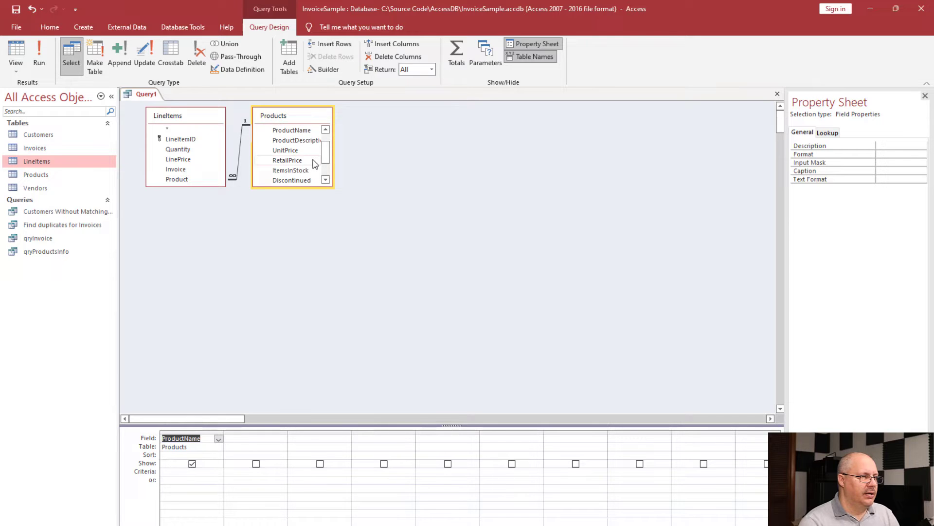
pyautogui.doubleClick(315, 162)
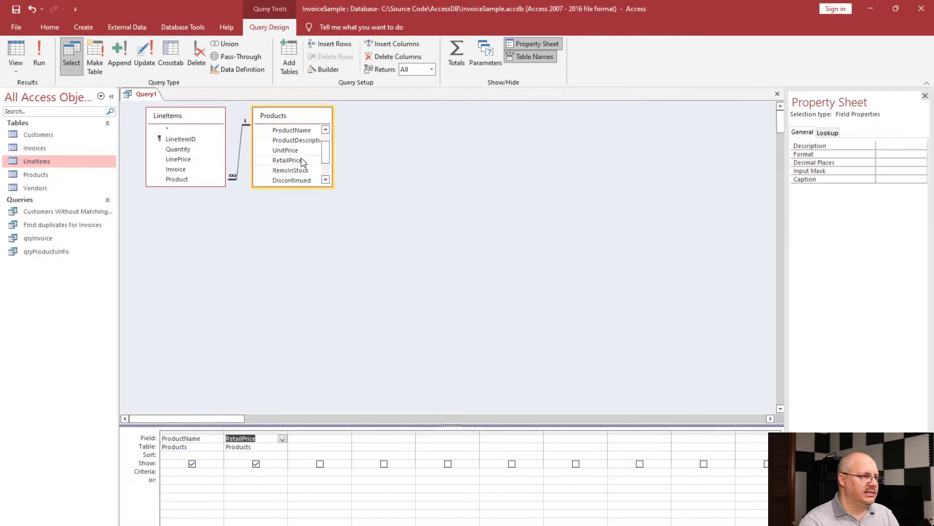
pyautogui.doubleClick(178, 149)
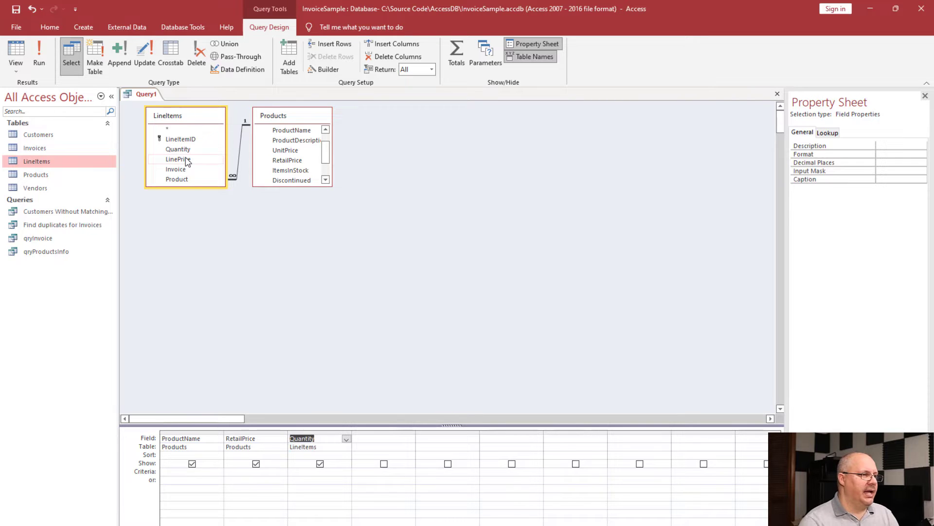
pyautogui.doubleClick(188, 160)
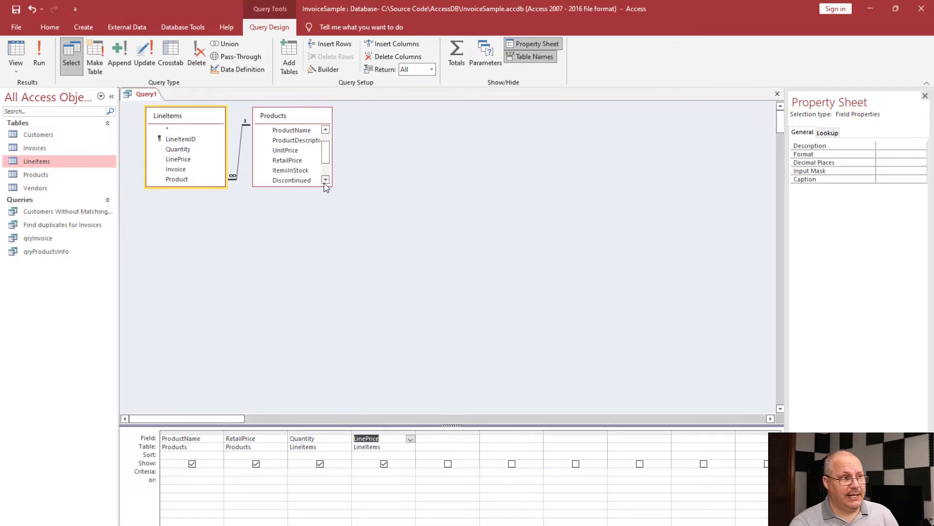
pyautogui.click(41, 49)
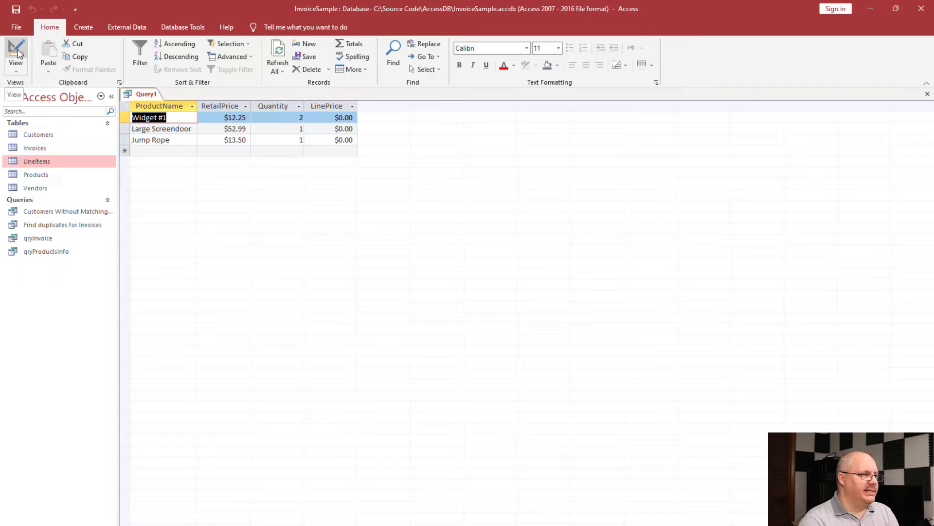
pyautogui.click(17, 54)
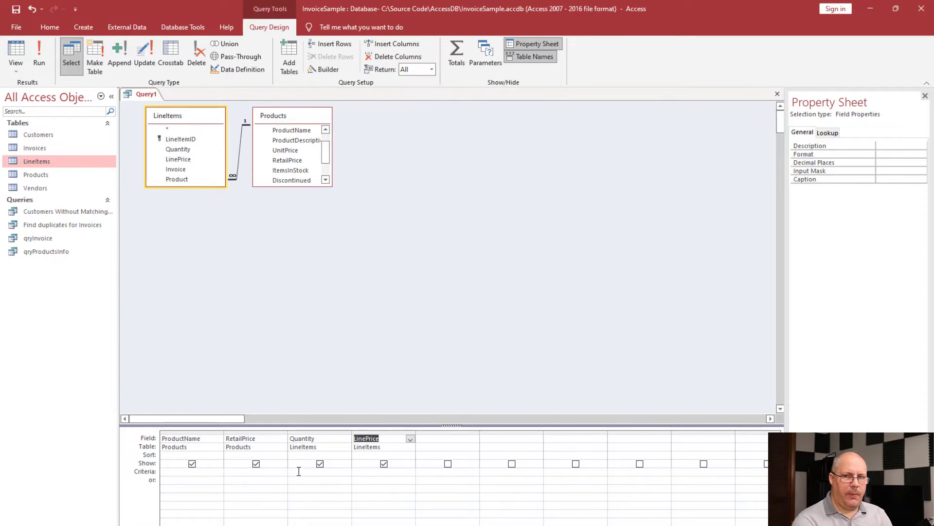
# - Set the LinePrice criterion to 0 and view the three matching $0.00 rows
pyautogui.click(366, 475)
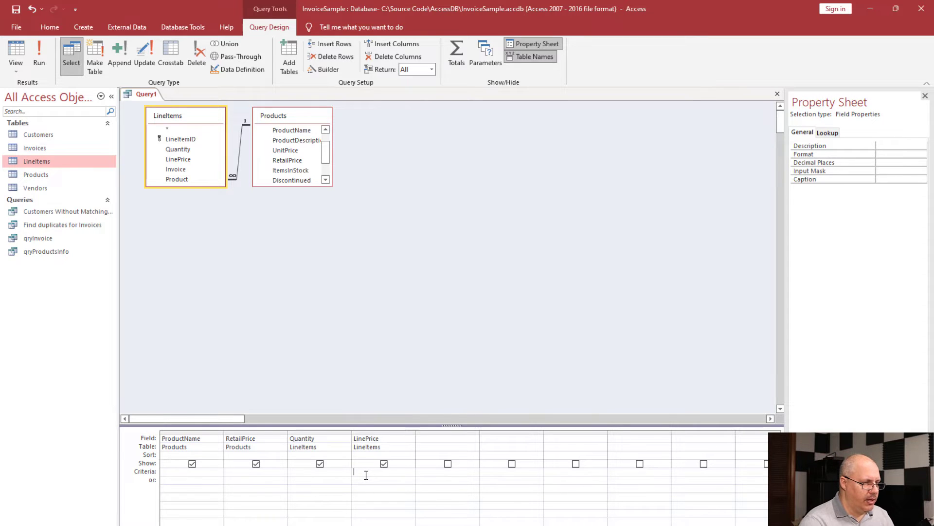
pyautogui.write('0')
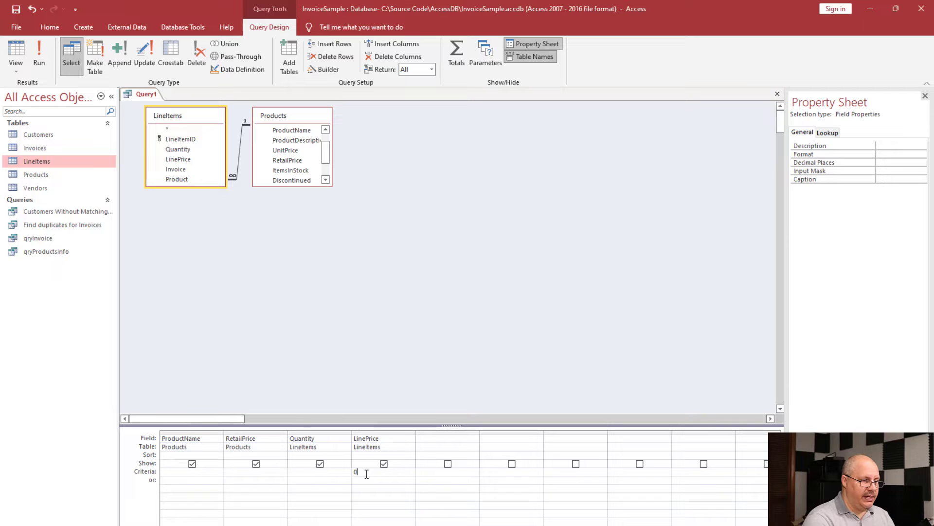
pyautogui.press('Return')
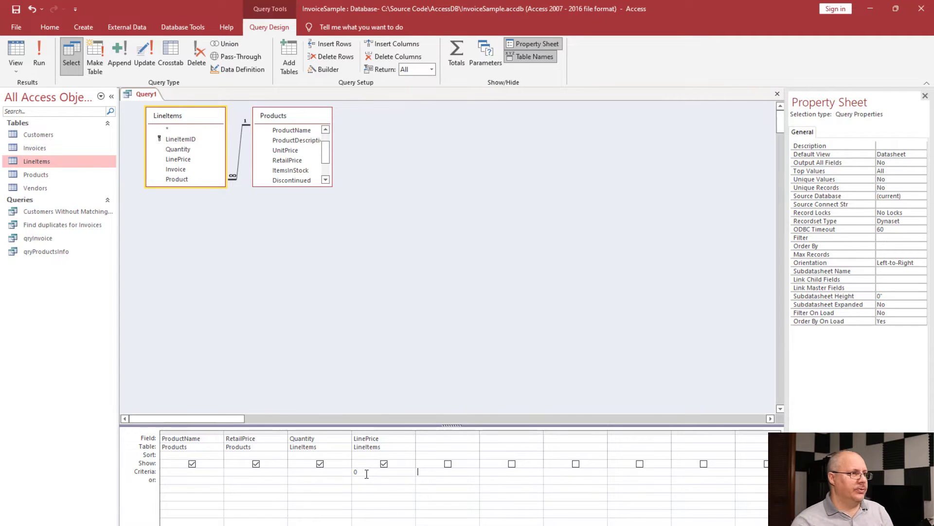
pyautogui.click(16, 54)
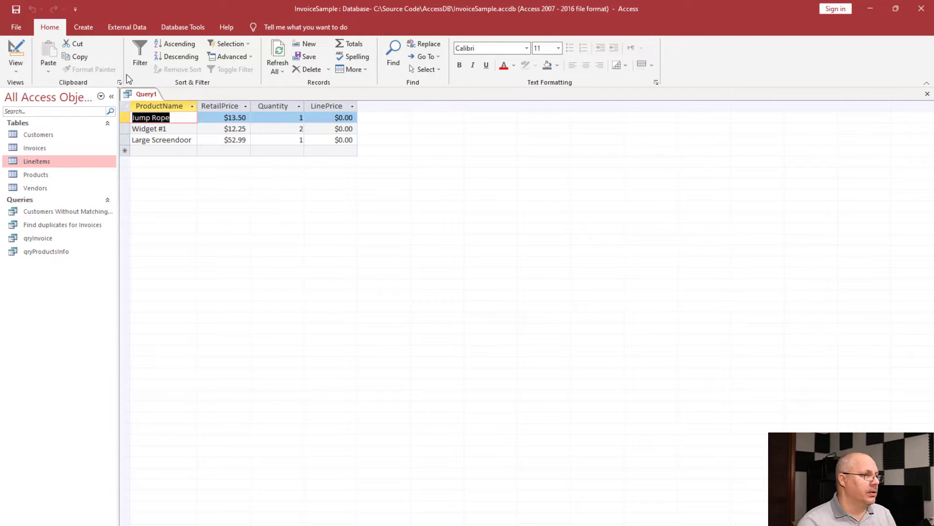
# - Switch Query1 back to Design View, focused on the LinePrice criterion 0
pyautogui.click(16, 51)
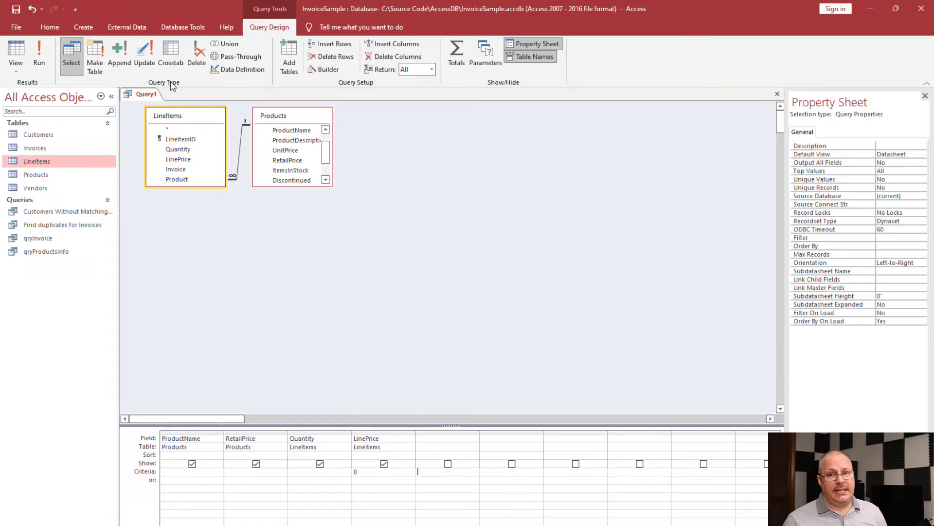
pyautogui.hotkey('shift', 'Tab')
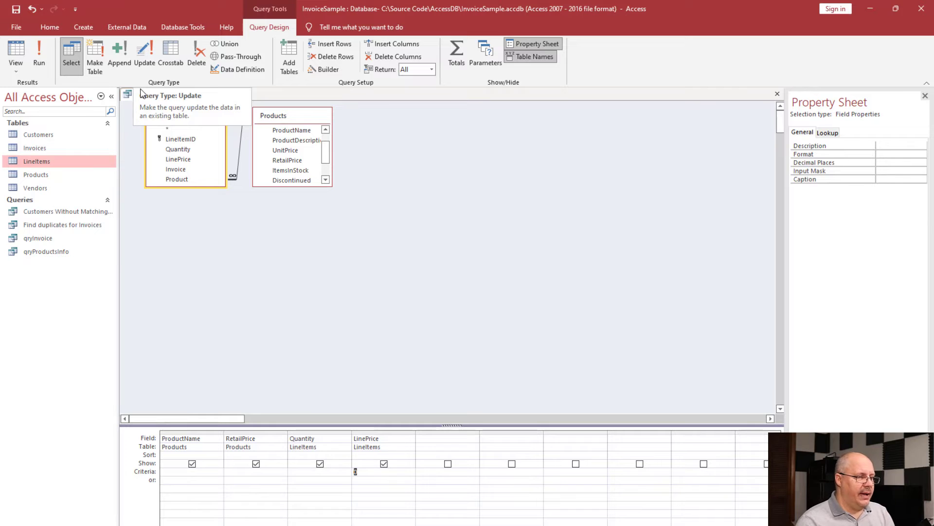
# - Make Query1 an update query and select the LinePrice Update To cell
pyautogui.click(144, 63)
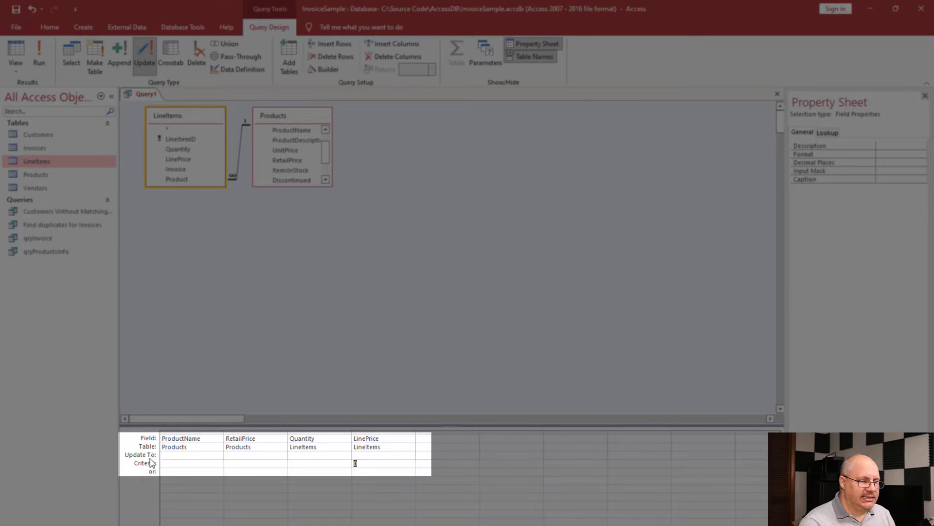
pyautogui.click(366, 455)
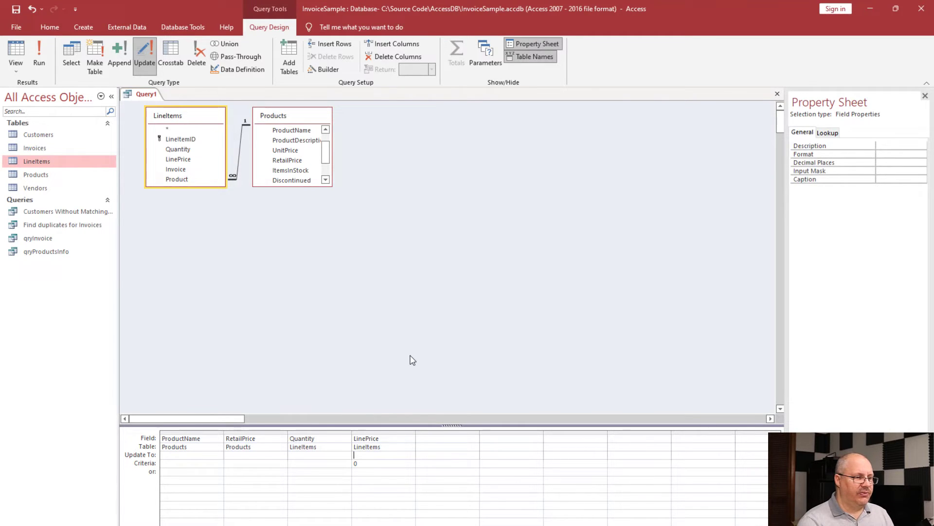
# - Save the query under the name qryUpdateLinePrice
pyautogui.hotkey('ctrl', 's')
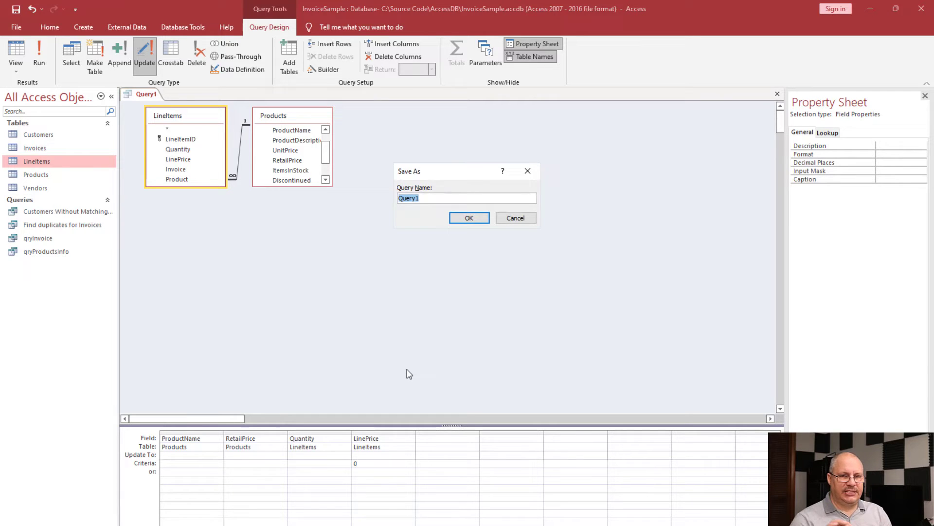
pyautogui.write('qry')
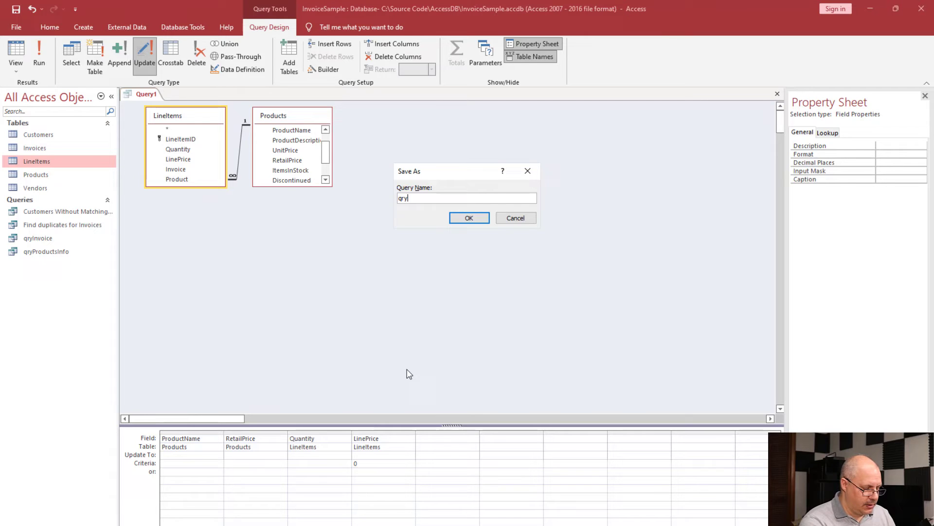
pyautogui.write('UpdateL')
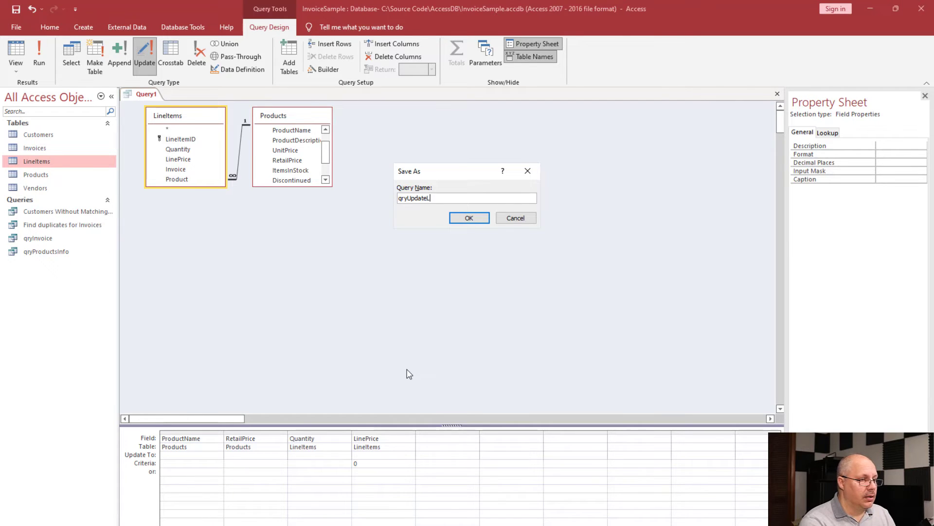
pyautogui.write('inePrice')
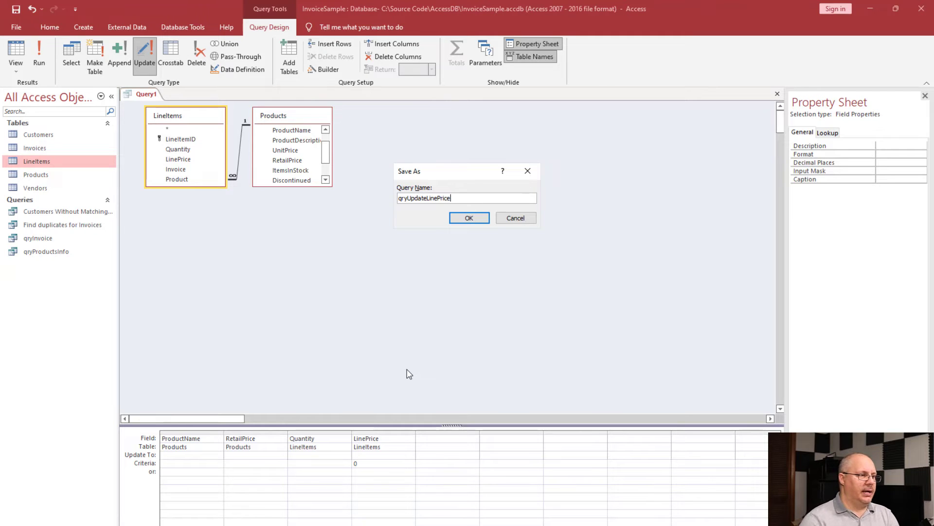
pyautogui.click(469, 218)
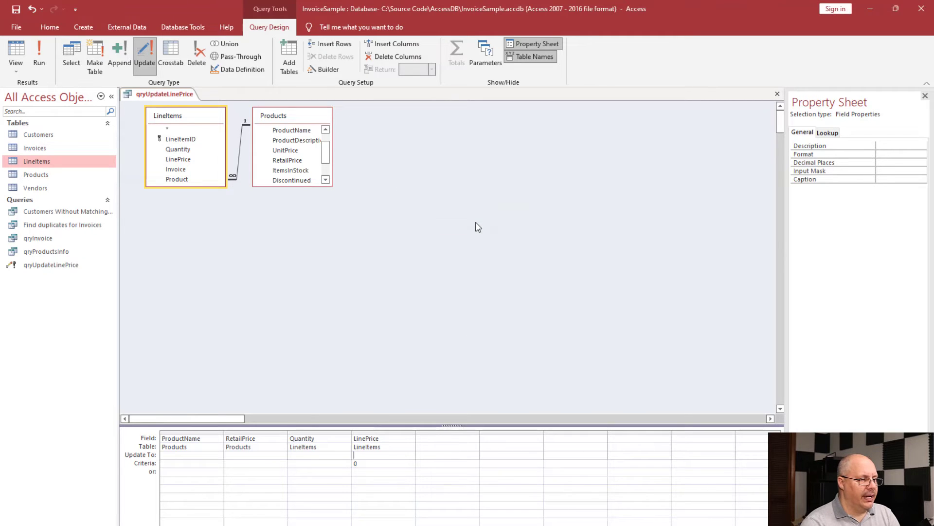
# - Build LinePrice's Update To expression [Products]![RetailPrice] * [LineItems]![Quantity] in Expression Builder
pyautogui.rightClick(364, 458)
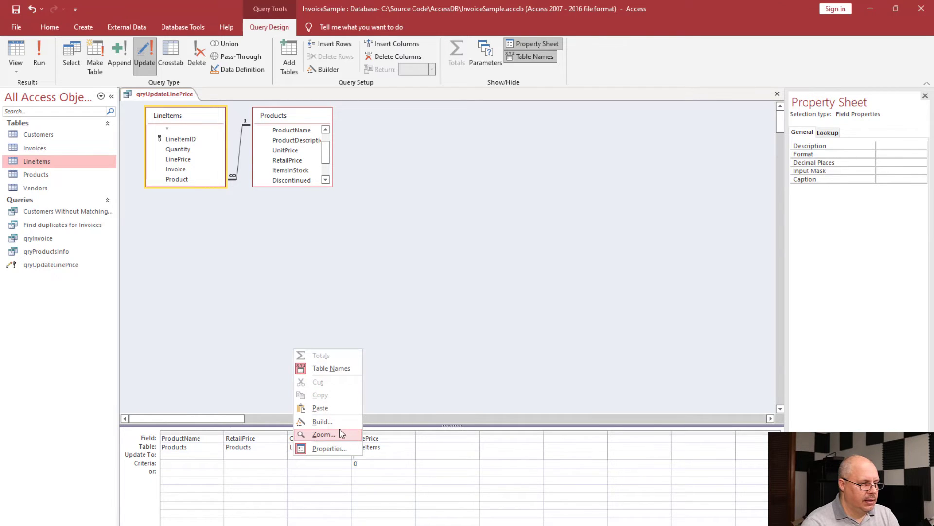
pyautogui.click(322, 421)
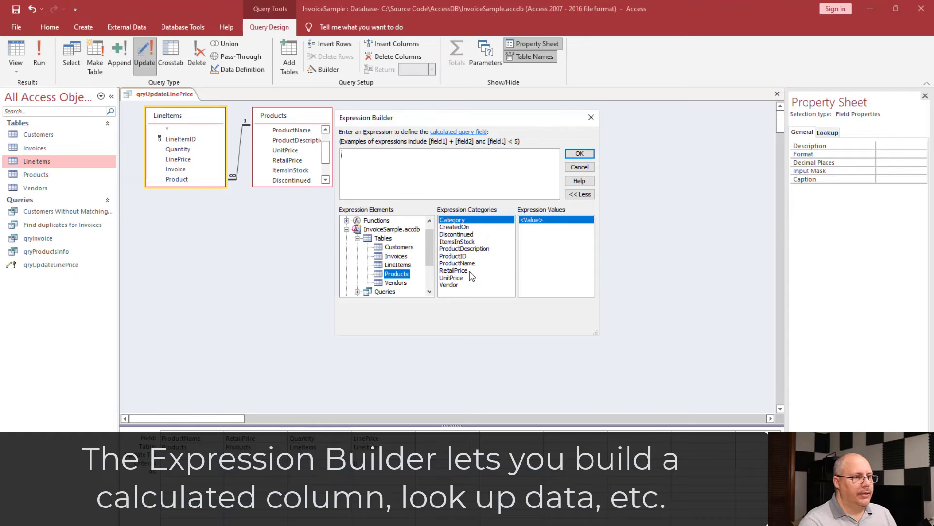
pyautogui.click(462, 270)
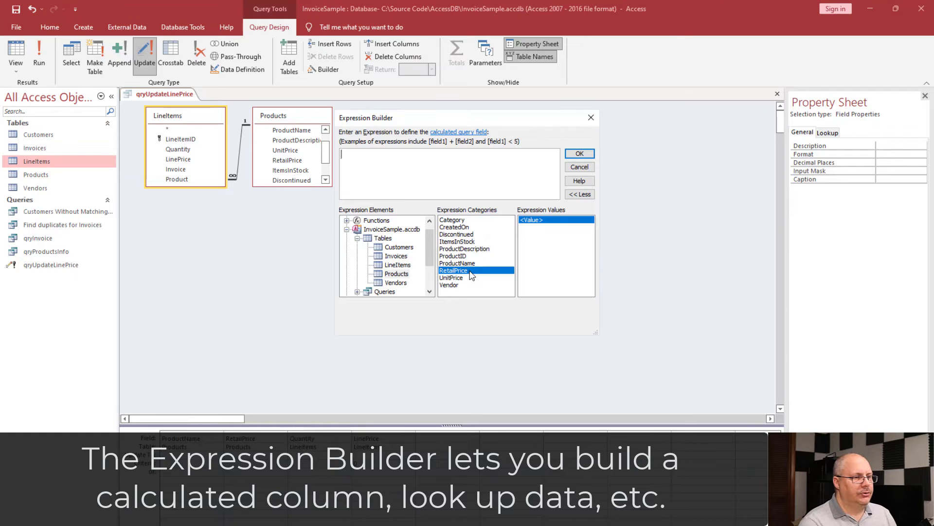
pyautogui.doubleClick(532, 221)
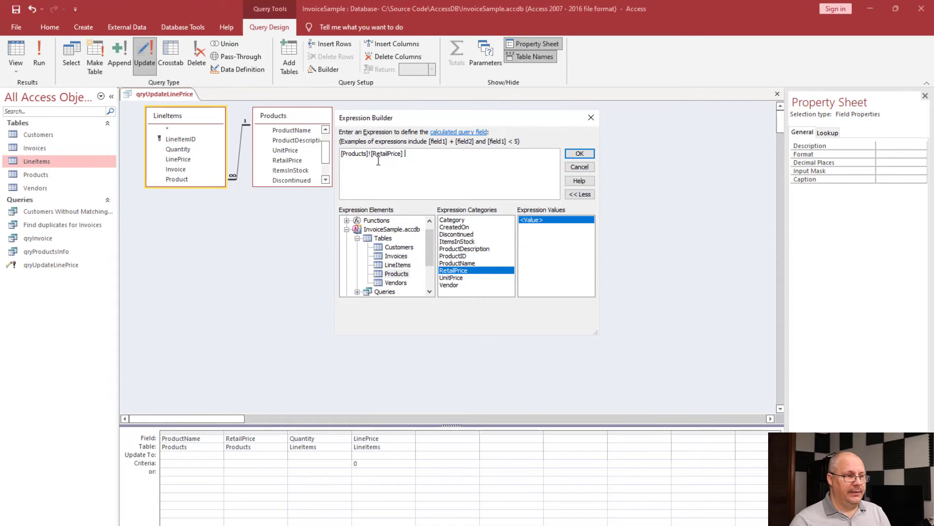
pyautogui.click(389, 266)
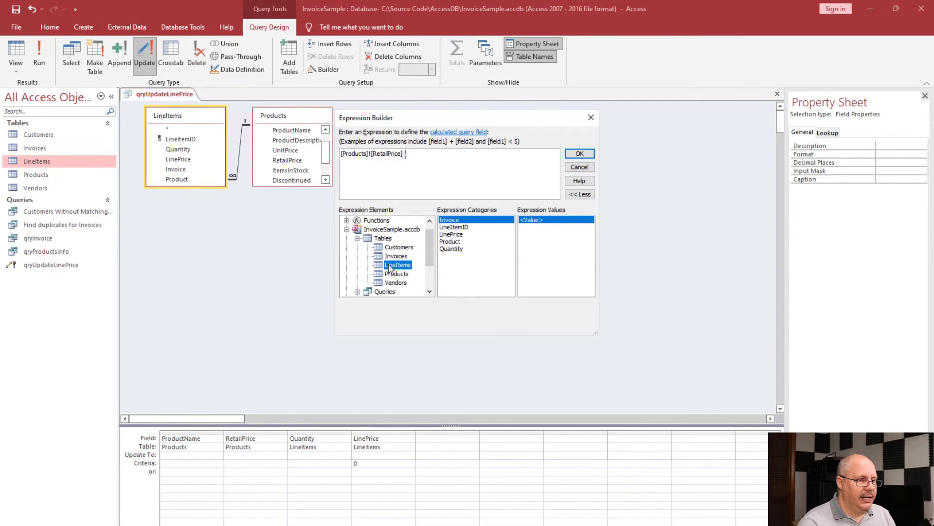
pyautogui.click(460, 250)
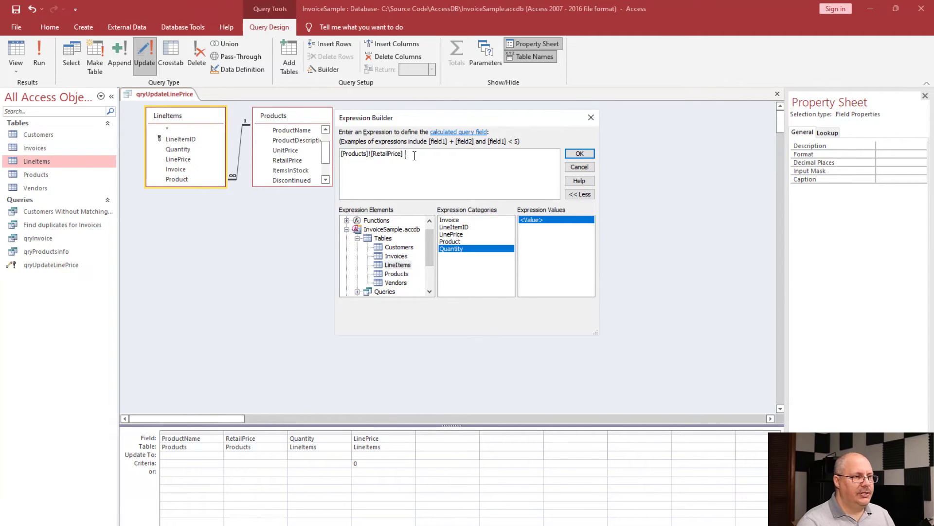
pyautogui.write('*')
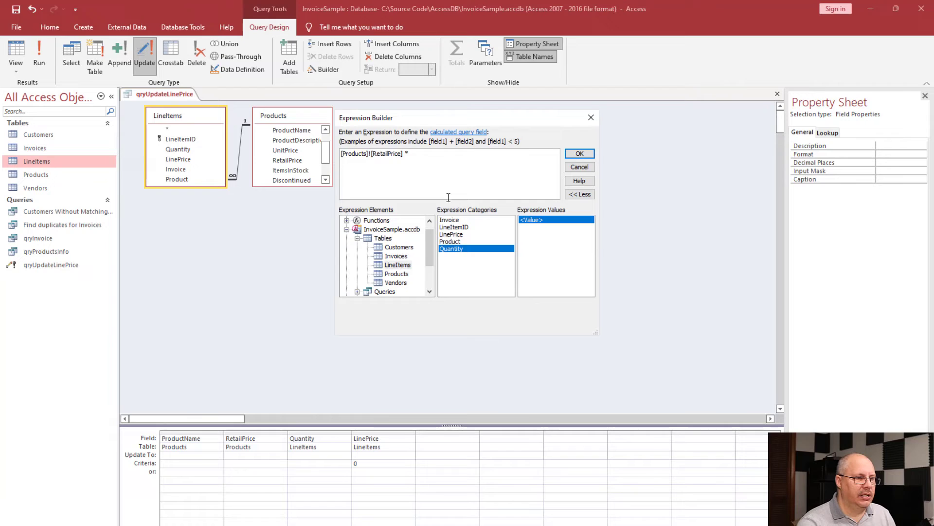
pyautogui.doubleClick(546, 223)
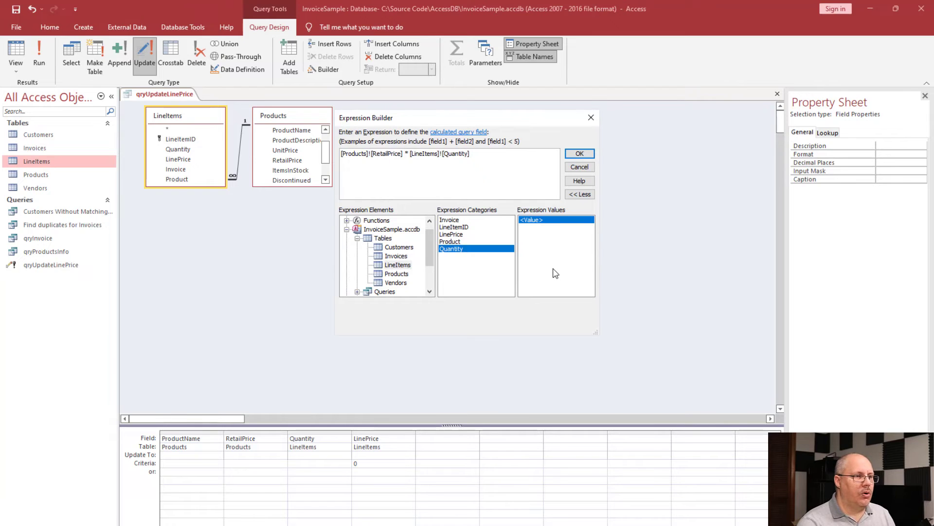
pyautogui.click(579, 154)
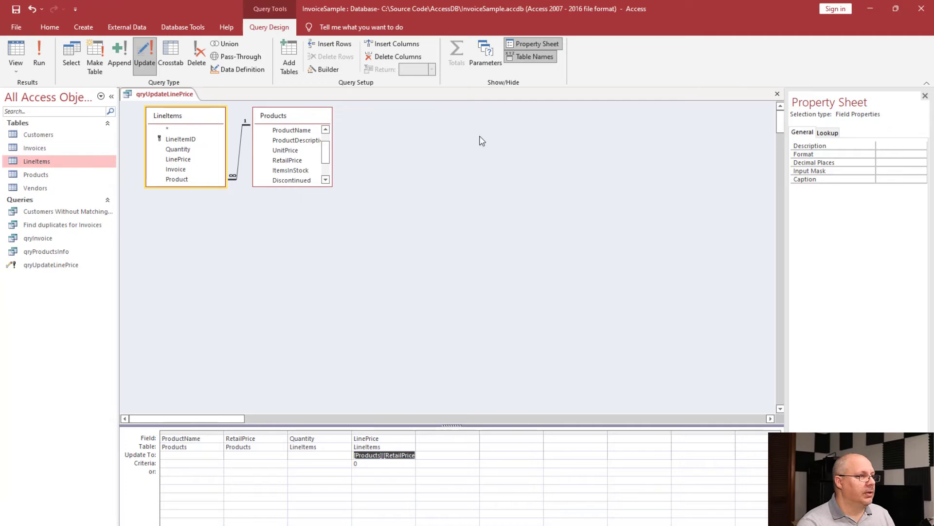
pyautogui.click(16, 51)
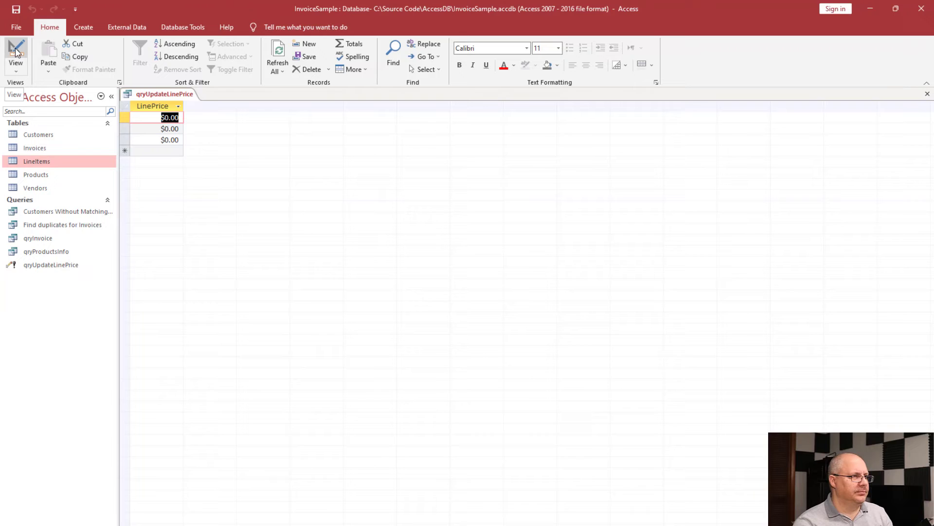
pyautogui.click(16, 51)
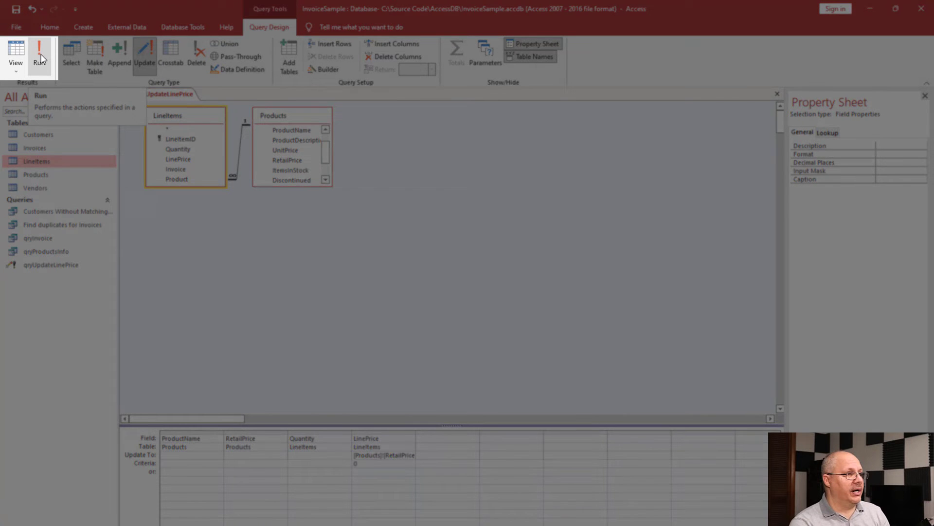
# - Run qryUpdateLinePrice, confirm updating 3 rows, and preview the now-empty datasheet
pyautogui.click(41, 58)
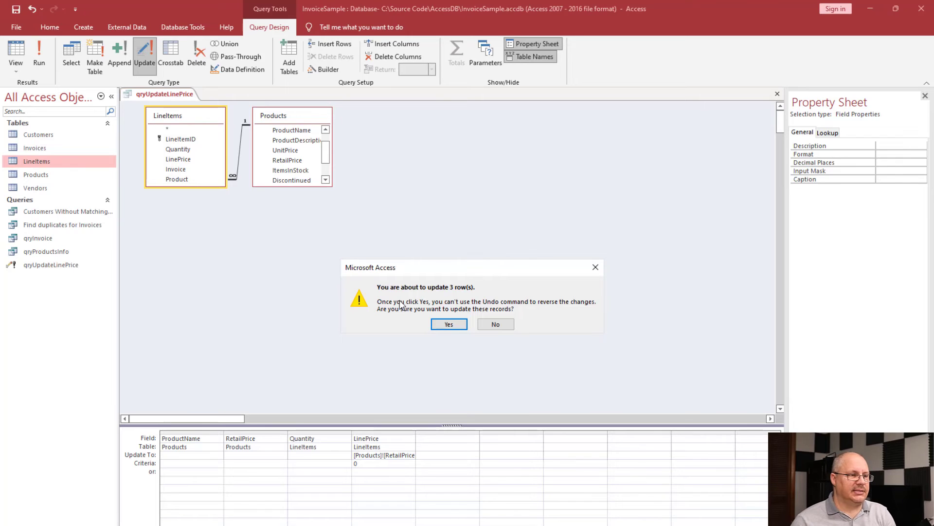
pyautogui.click(449, 325)
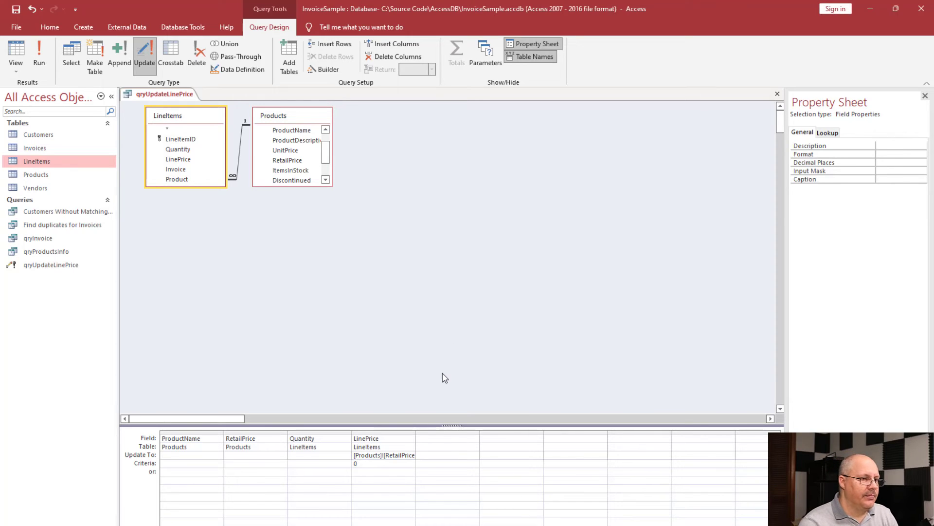
pyautogui.click(19, 51)
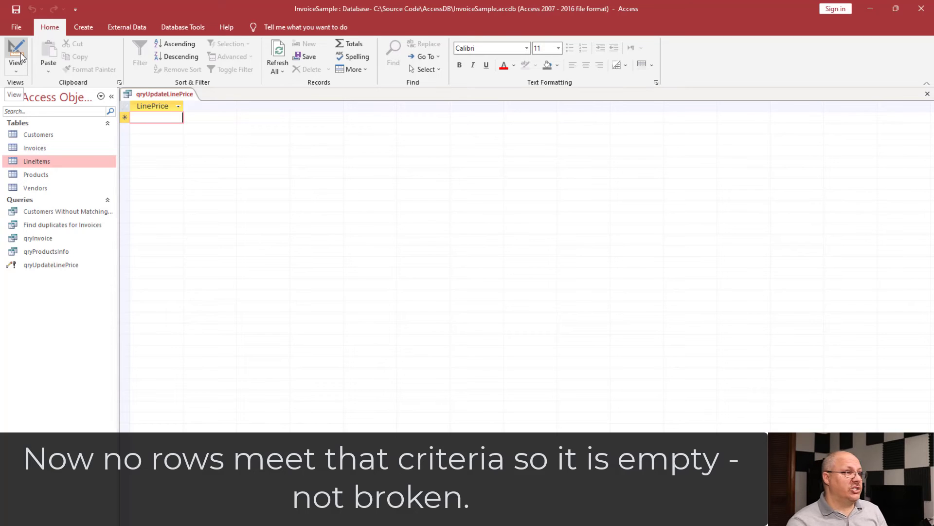
# - Back in Design View, rerun the query and decline the 0-row update
pyautogui.click(21, 57)
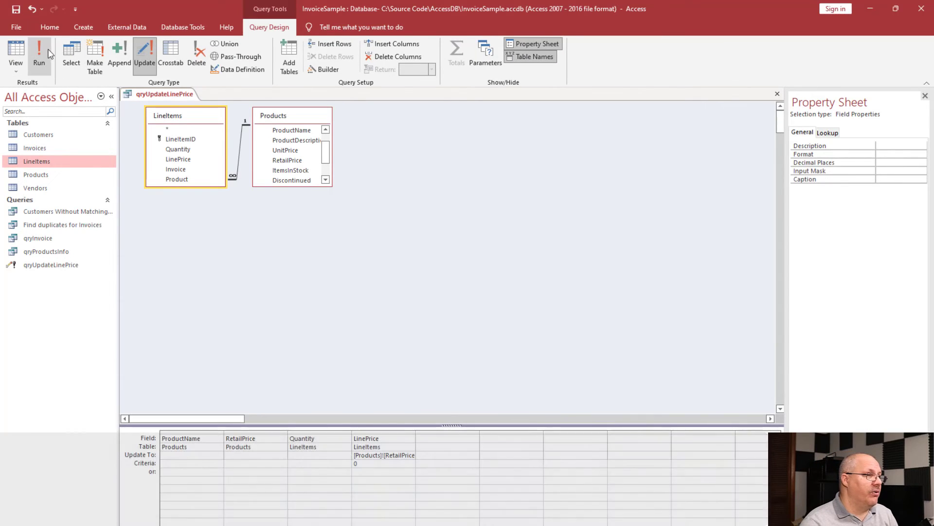
pyautogui.click(40, 54)
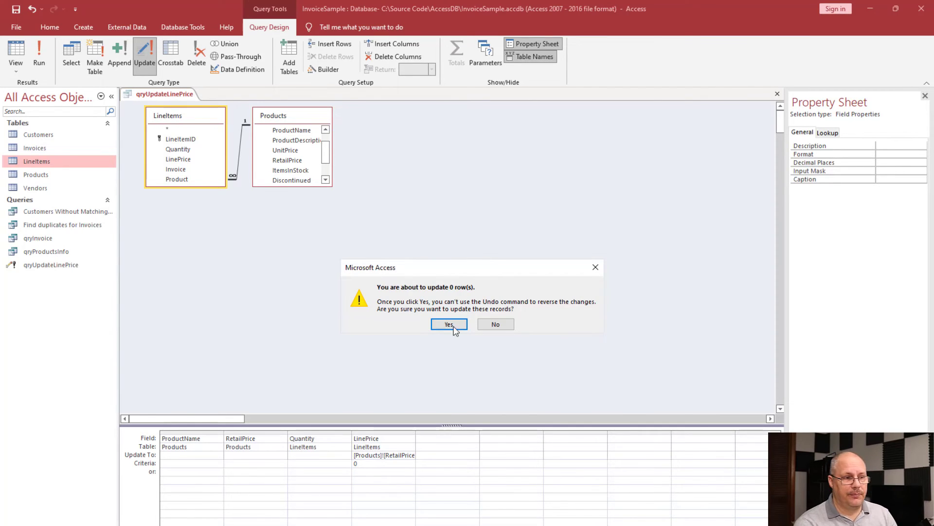
pyautogui.click(496, 325)
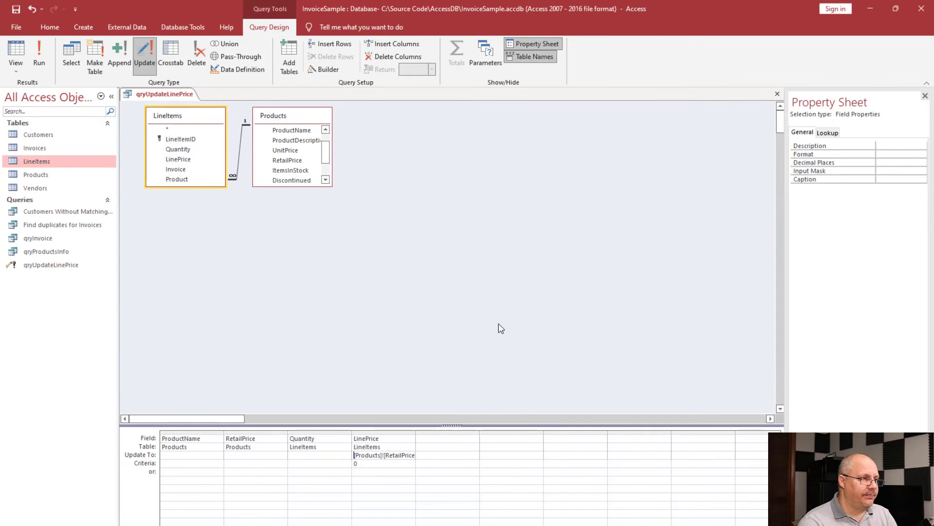
# - Open the LineItems table to confirm LinePrices of $13.50, $24.50 and $52.99
pyautogui.doubleClick(66, 165)
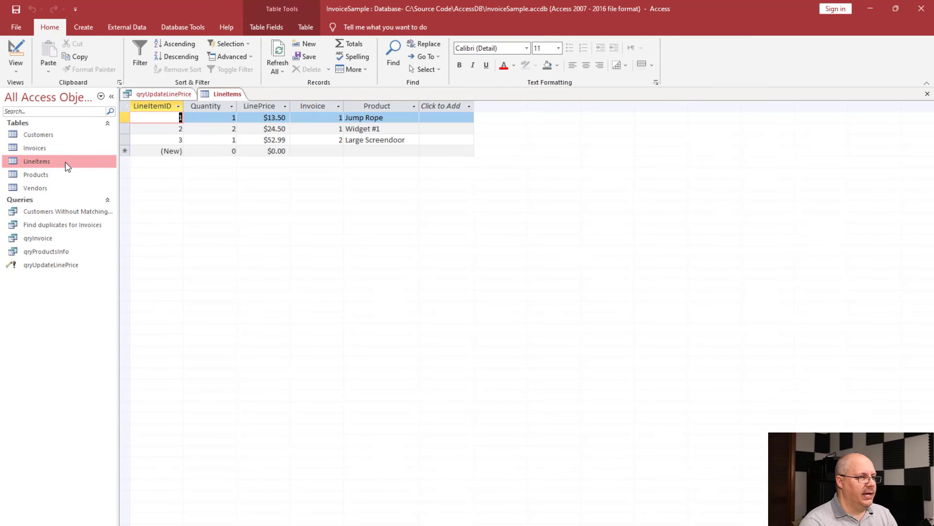